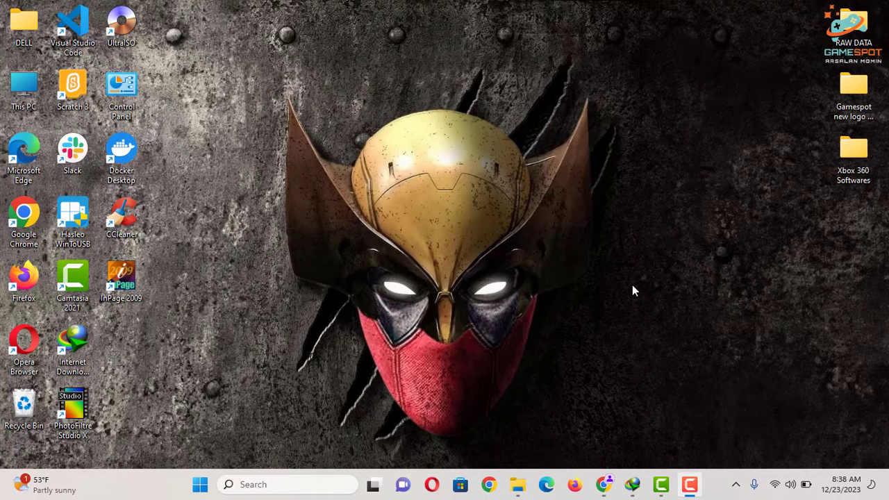
In Chrome, open the Digiex Freestyle Dashboard 3 search result and request the Freestyle Dashboard 3 Auto Installer download.
click(603, 484)
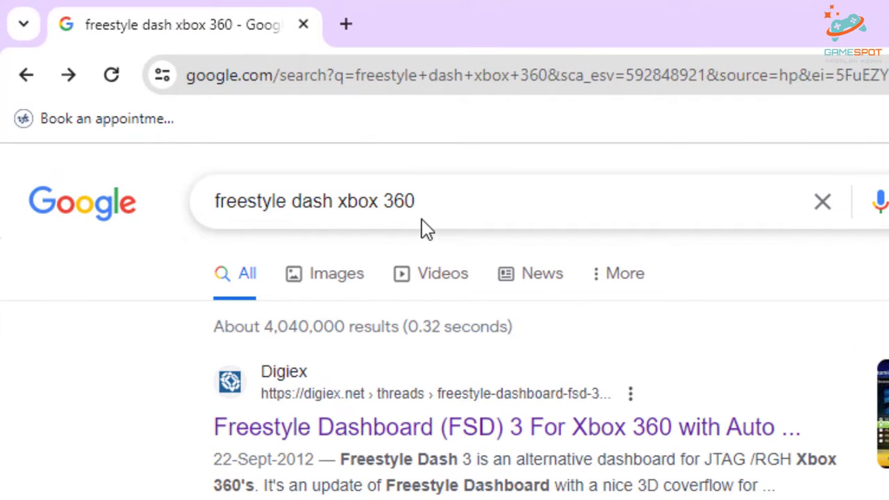
click(287, 379)
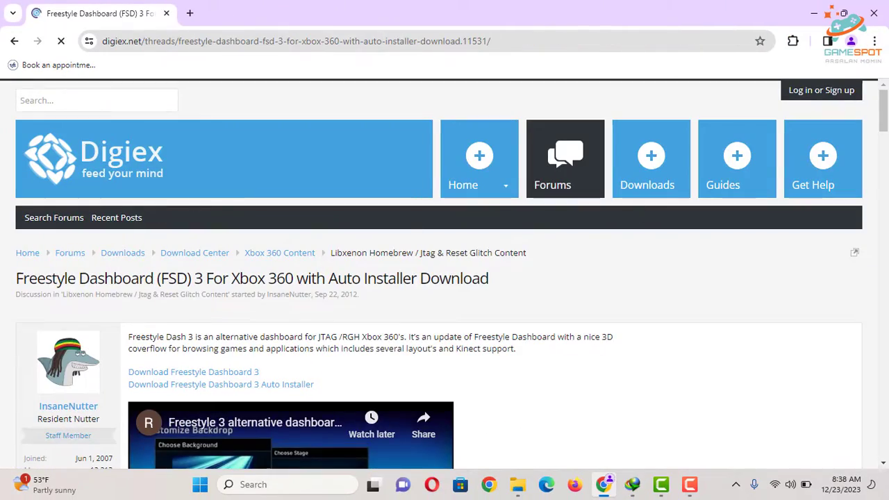
scroll(323, 180, down, 4)
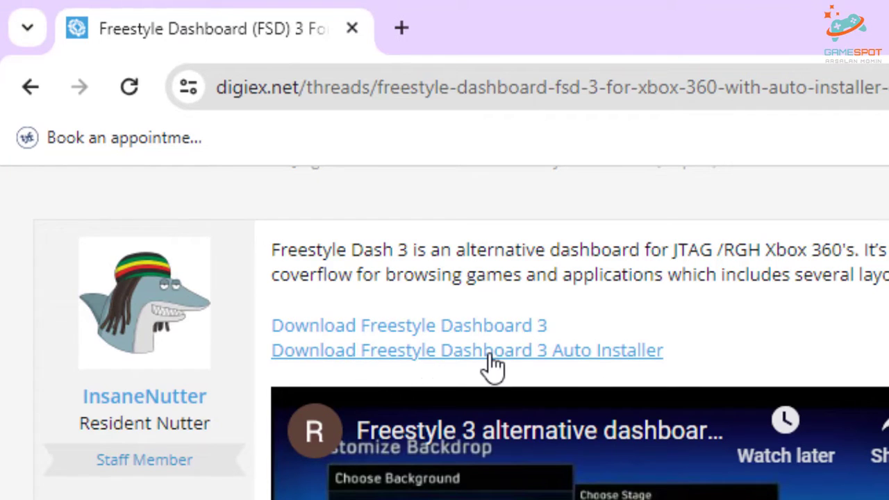
click(576, 362)
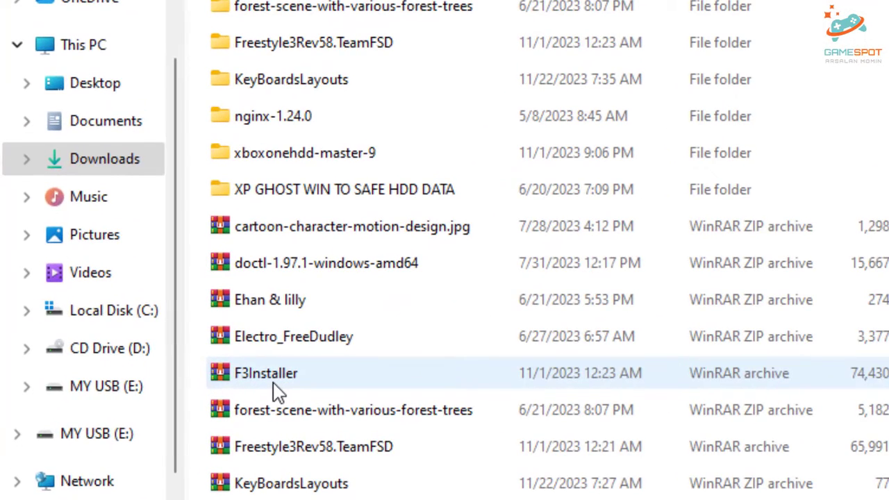
In File Explorer, copy the extracted F3Installer folder from the Compressed downloads folder to the MY USB (E:) drive.
click(196, 384)
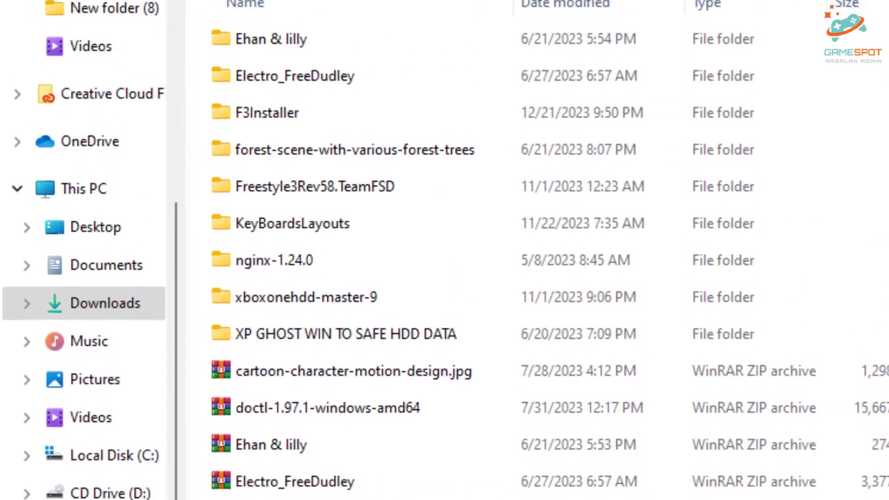
click(267, 167)
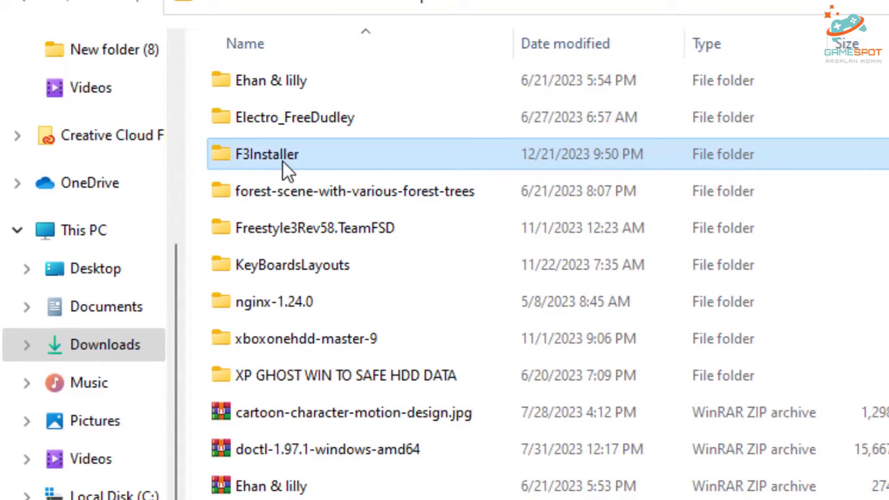
right_click(290, 163)
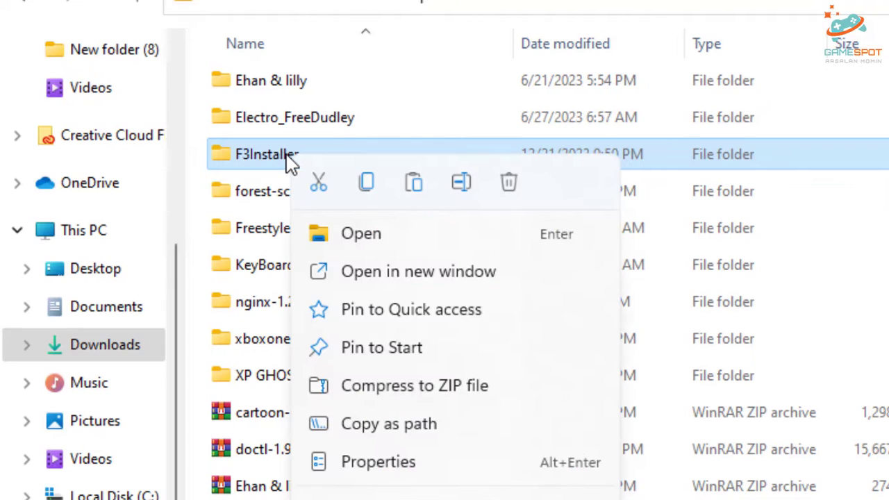
click(366, 182)
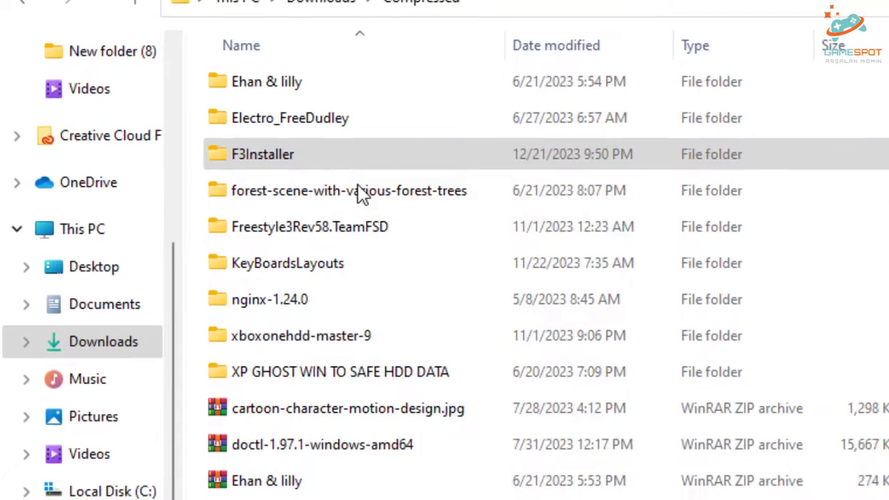
click(60, 411)
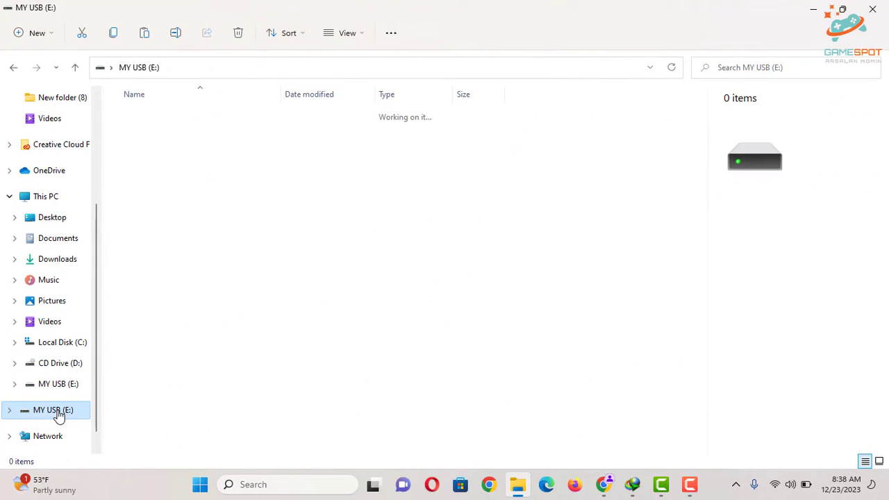
right_click(282, 246)
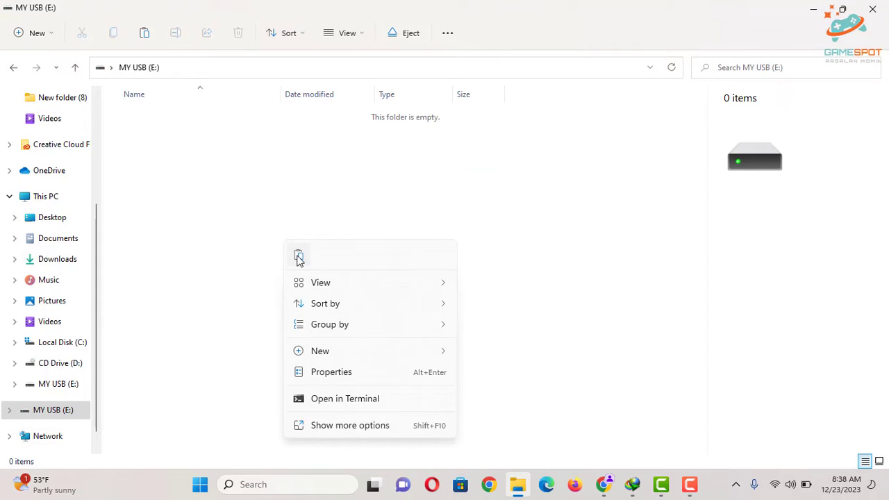
click(299, 255)
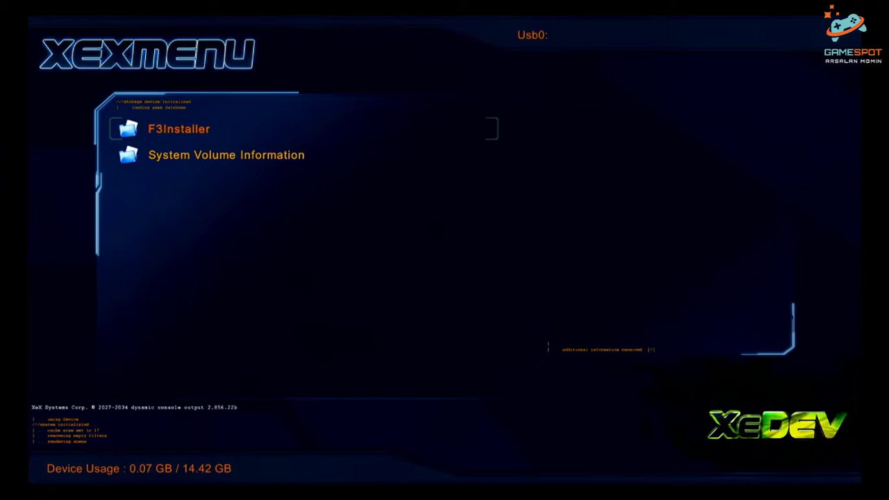
In XeXMenu on the Xbox 360, open the F3Installer folder on Usb0 and copy its F30000F3 folder.
key(Return)
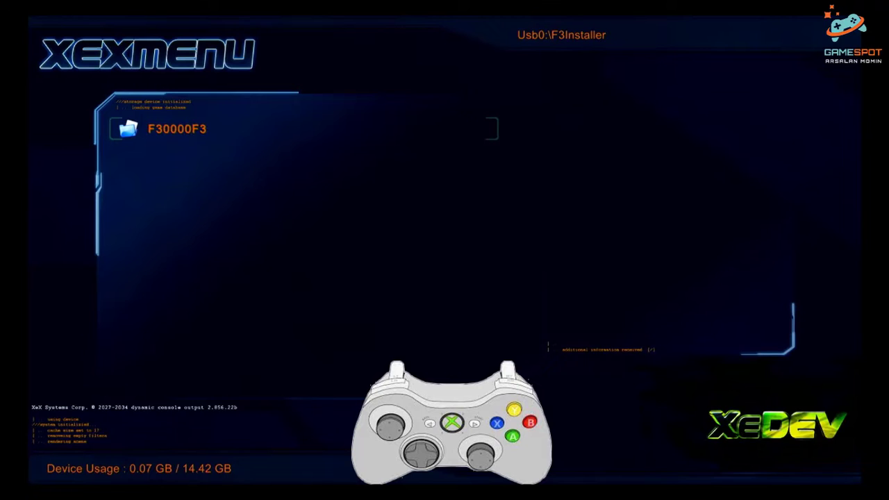
key(y)
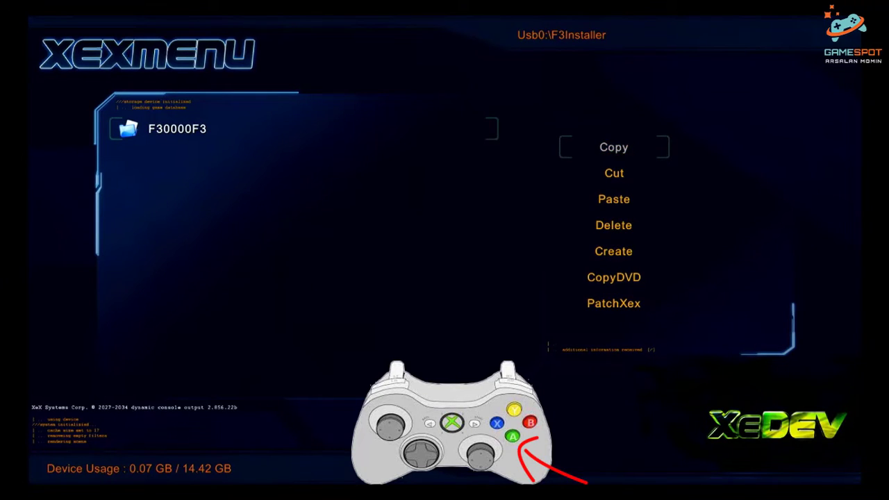
key(a)
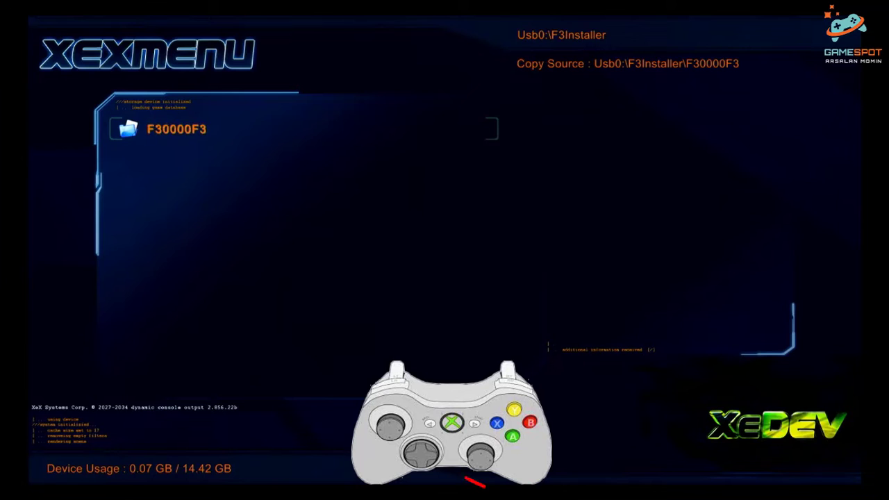
key(Right)
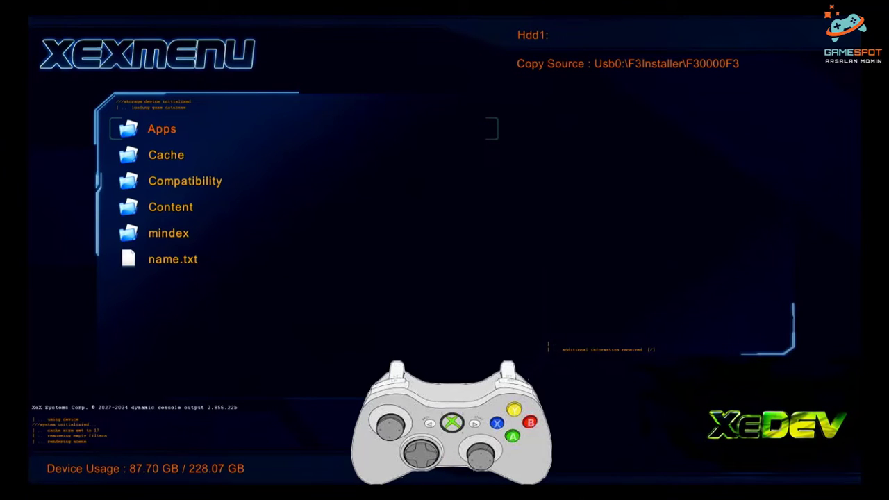
key(Down)
key(Down)
key(Down)
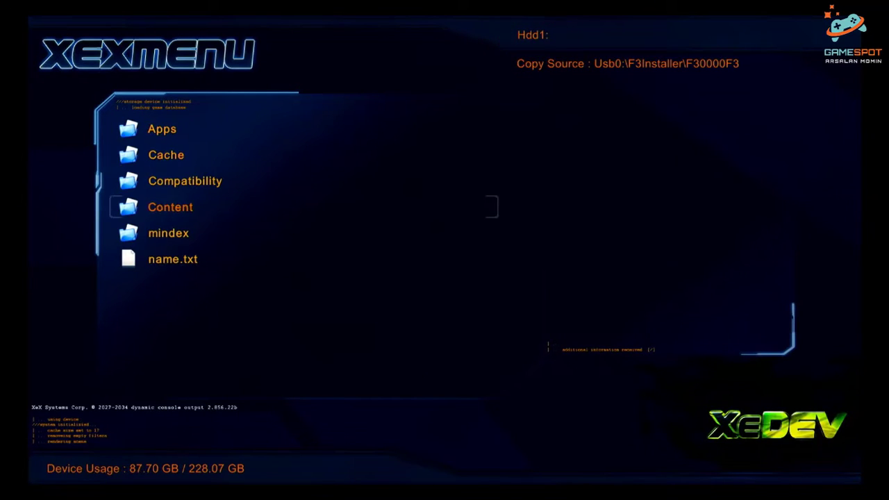
key(a)
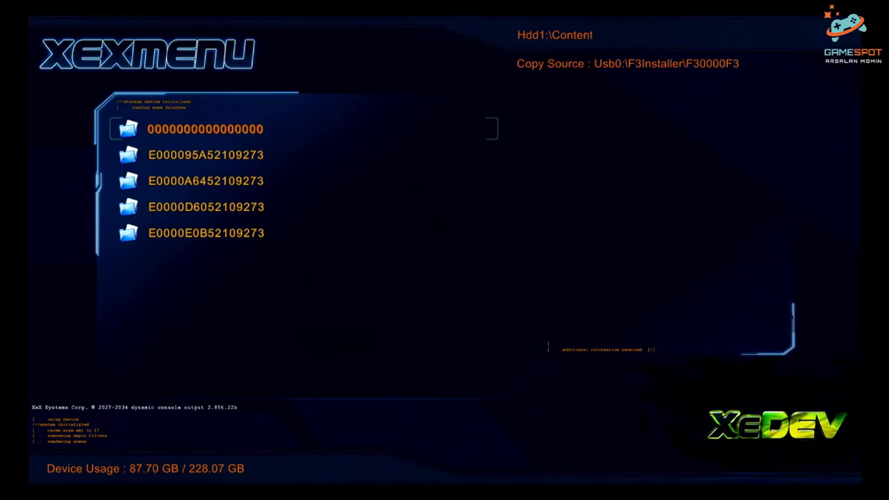
key(a)
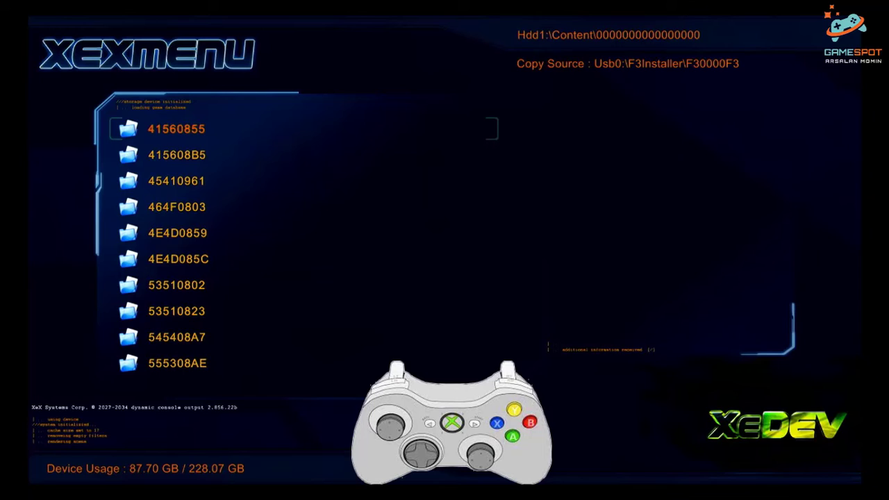
key(y)
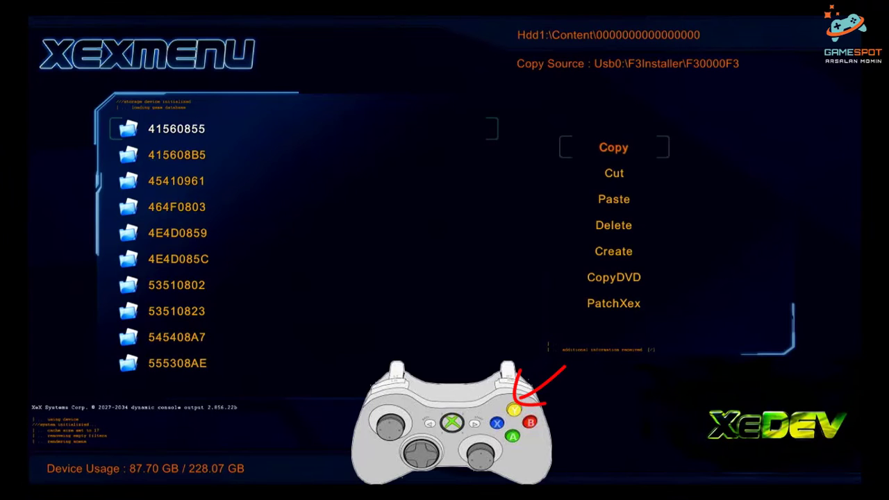
key(Down)
key(Down)
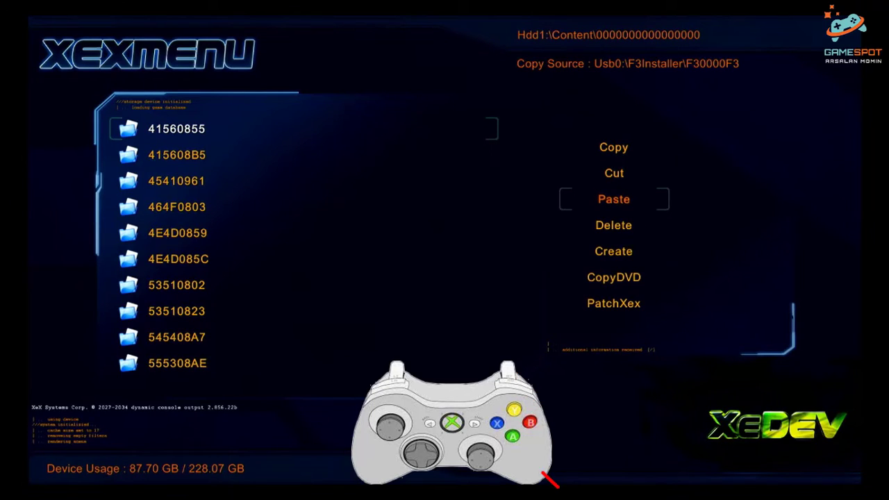
key(Return)
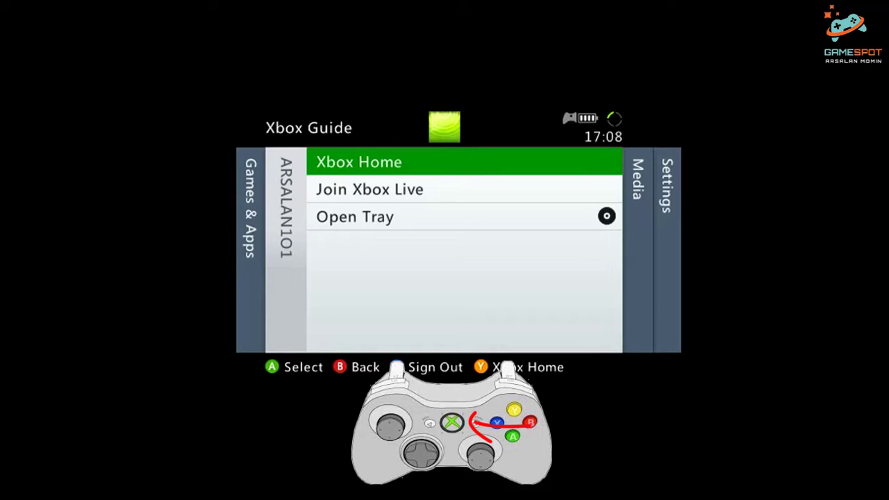
Return to Xbox Home and open My Games in the games section.
key(Return)
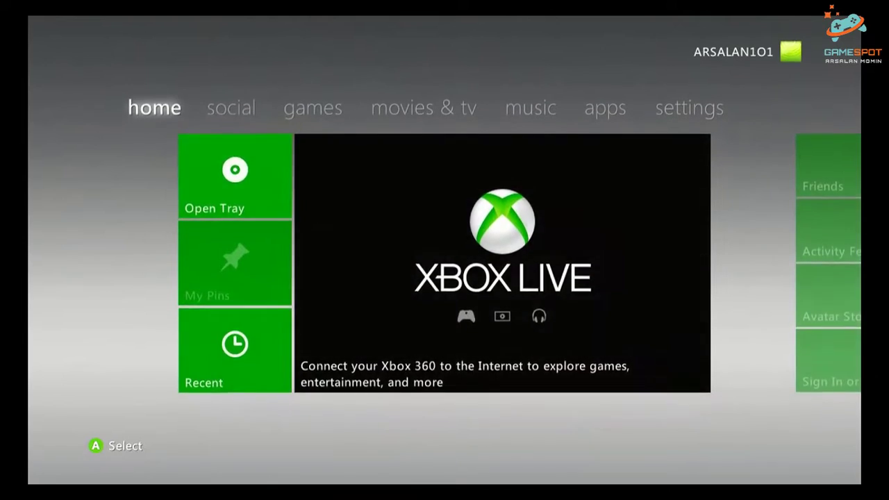
key(Right)
key(Return)
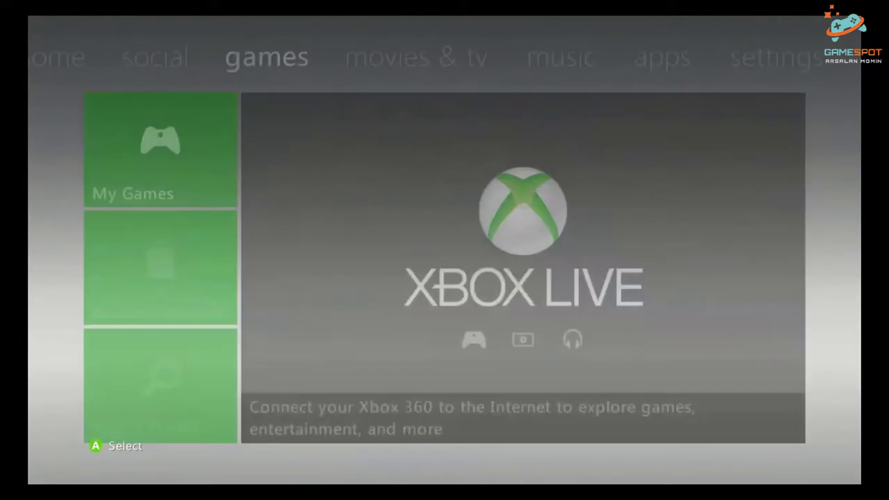
Find F3Installer among the titles in My Games and launch it.
key(Right)
key(Right)
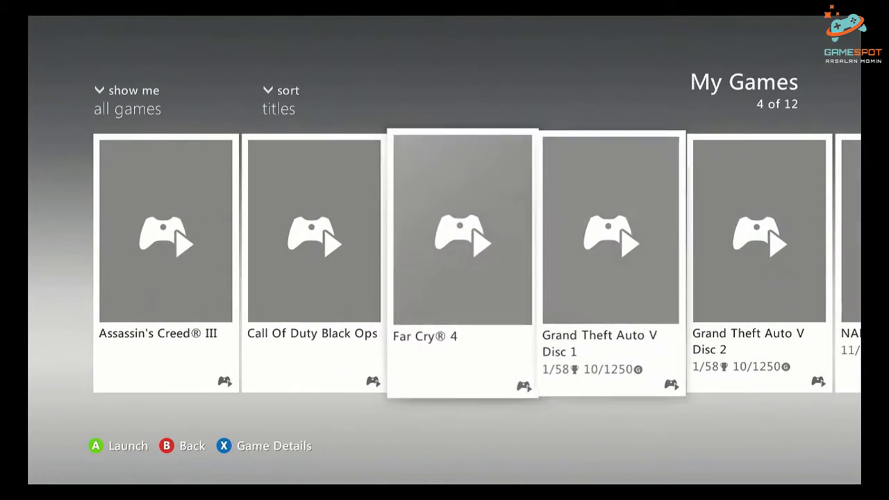
key(Right)
key(Right)
key(Left)
key(Left)
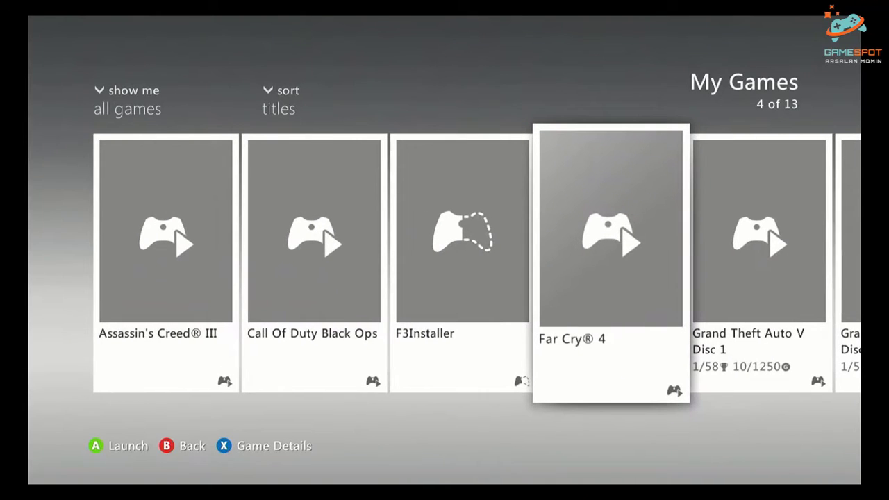
key(Left)
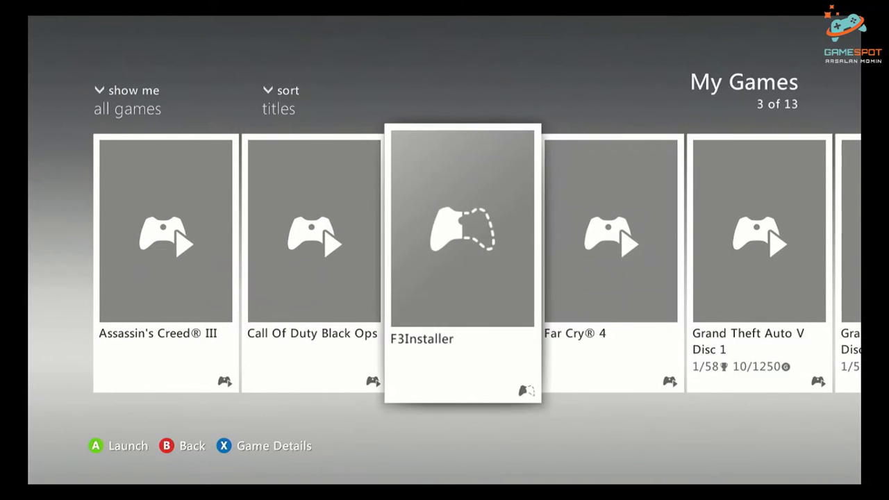
key(Return)
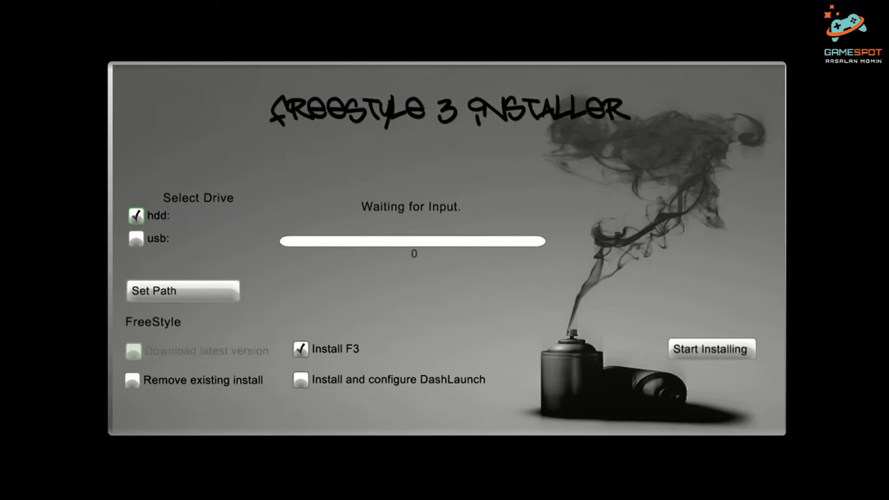
Select usb as the install drive in the Freestyle 3 Installer.
key(Down)
key(Down)
key(Up)
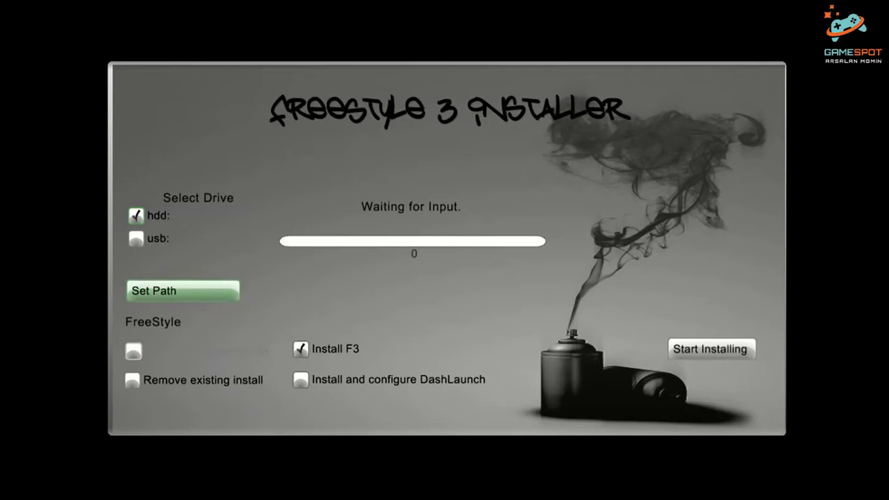
key(Up)
key(Up)
key(Down)
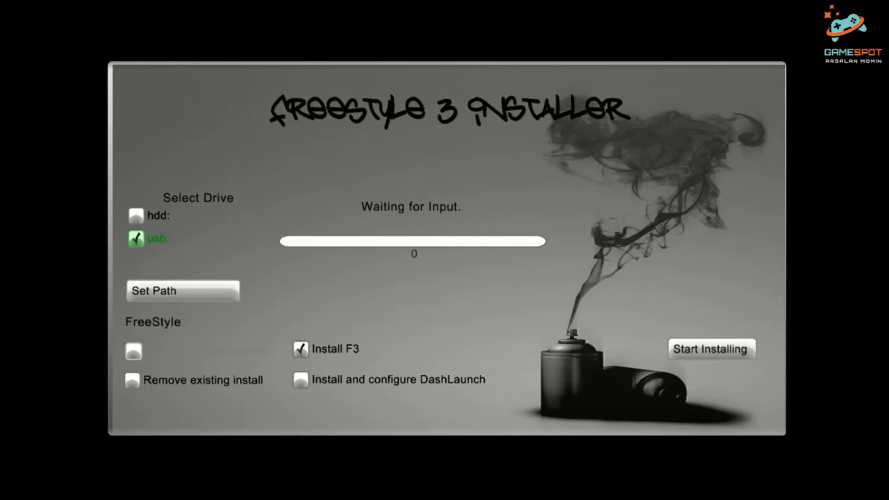
Enable Install and configure DashLaunch alongside Install F3 and start the installation.
key(Down)
key(Down)
key(Down)
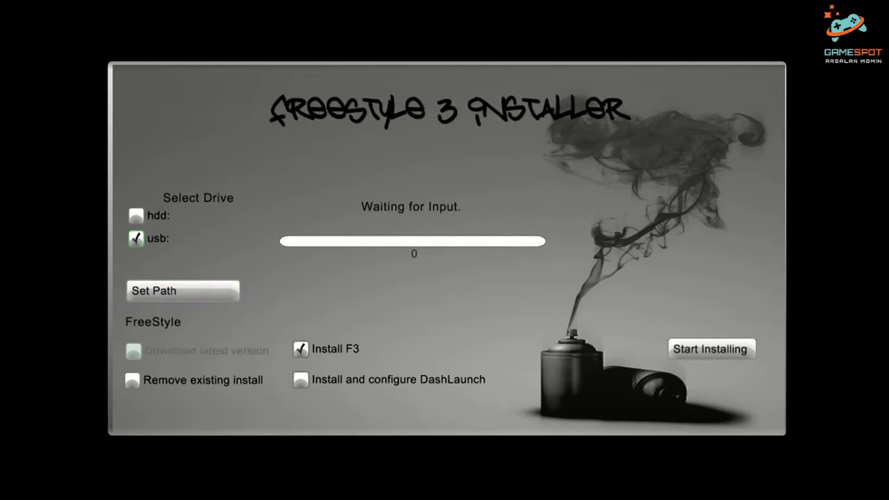
key(Right)
key(Return)
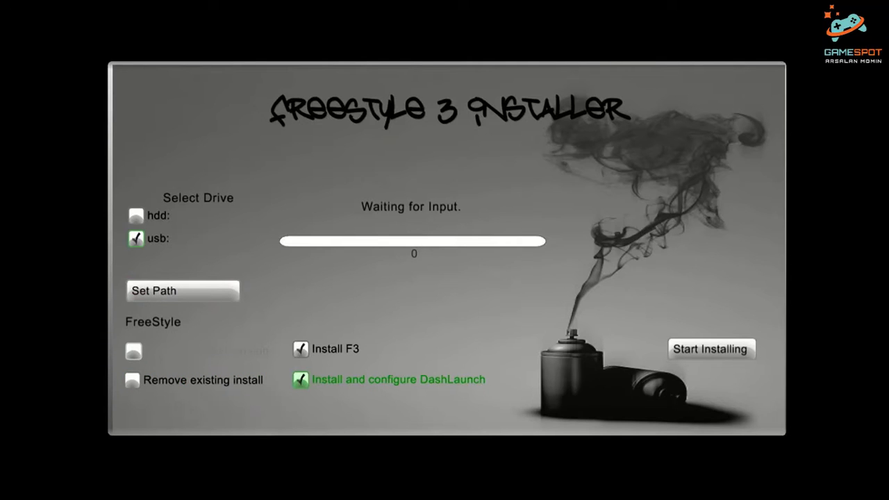
key(Right)
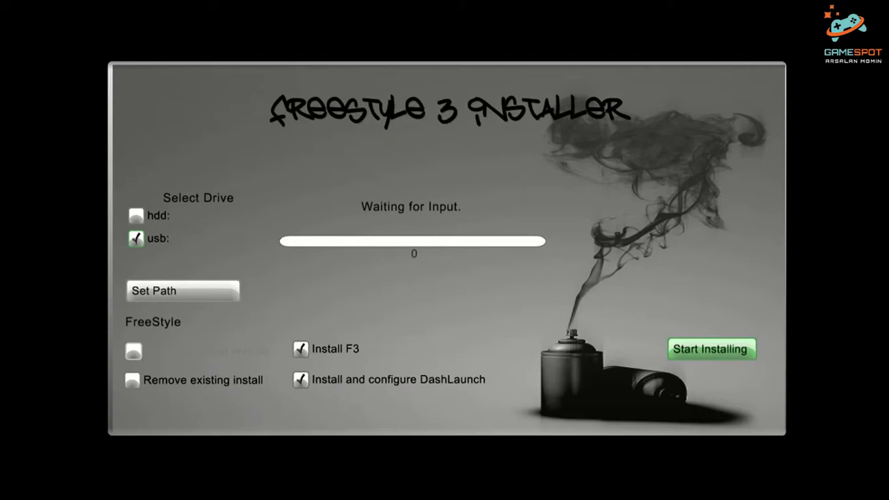
key(Return)
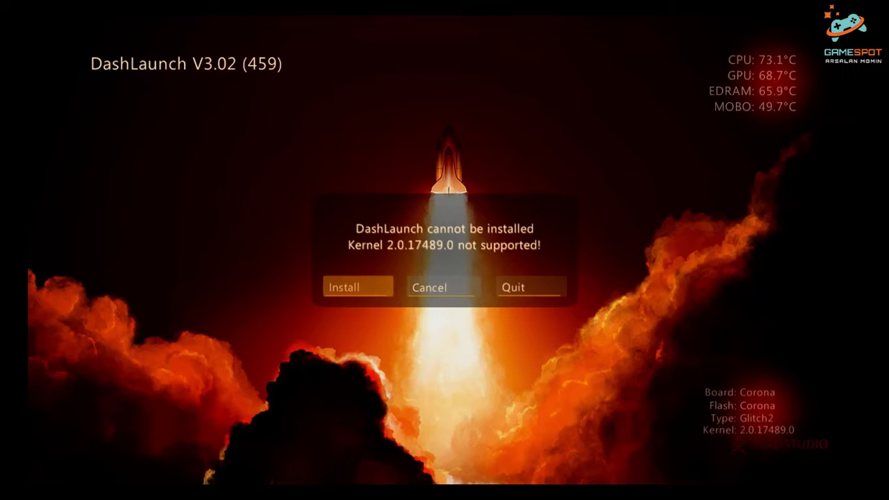
Choose Quit in the DashLaunch installation dialog.
key(Right)
key(Right)
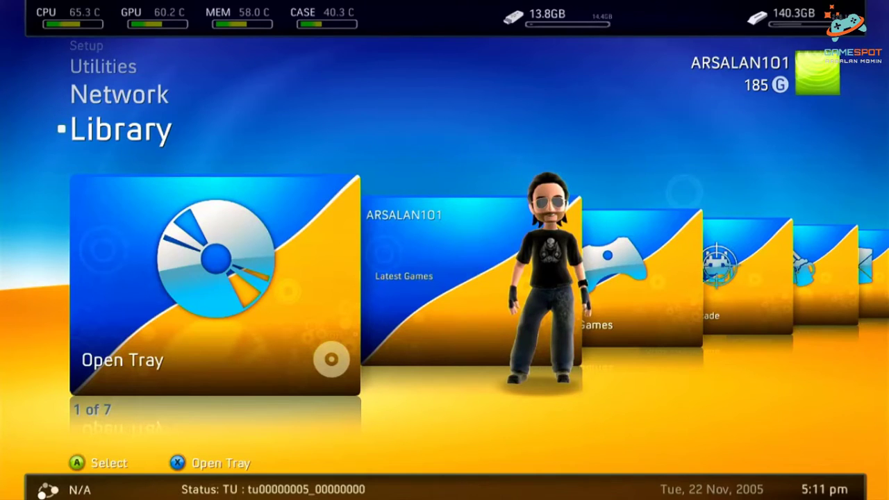
Open the Xbox Guide and choose Xbox Home to leave the current dashboard session.
key(Home)
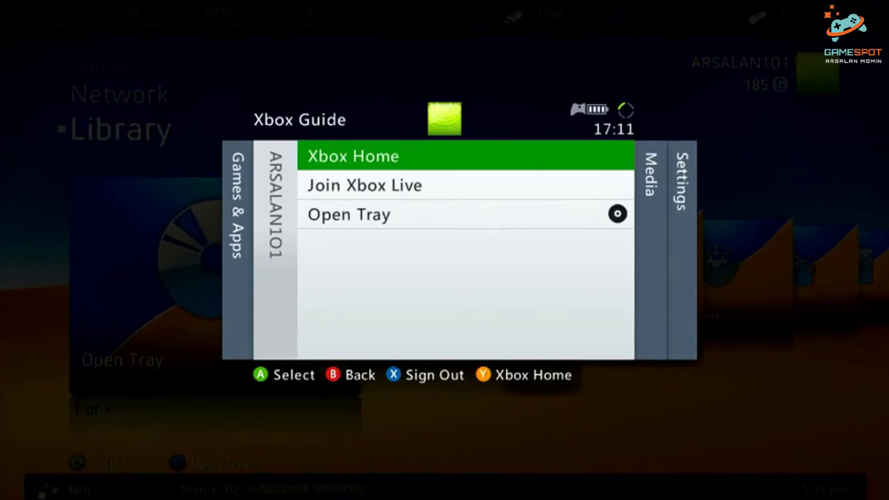
key(Return)
key(Up)
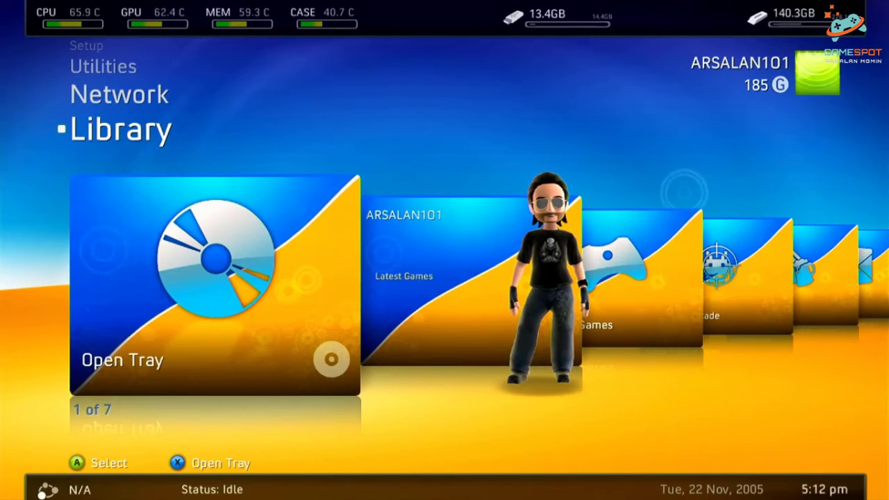
key(Up)
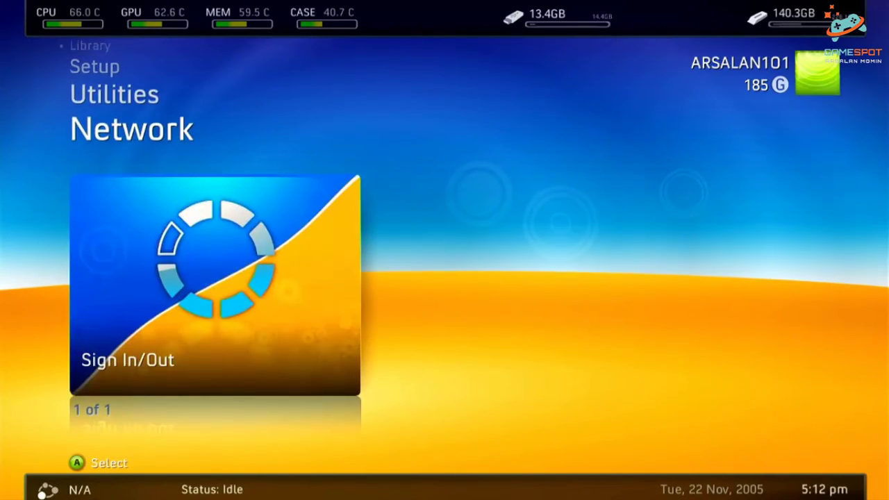
key(Down)
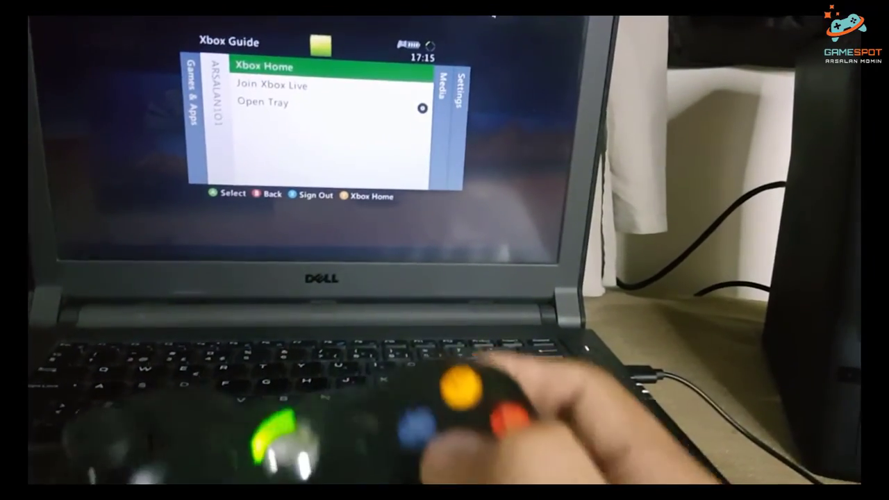
Exit Freestyle Dash to Xbox Home through the Xbox Guide, answering Yes to ending the current session.
key(Return)
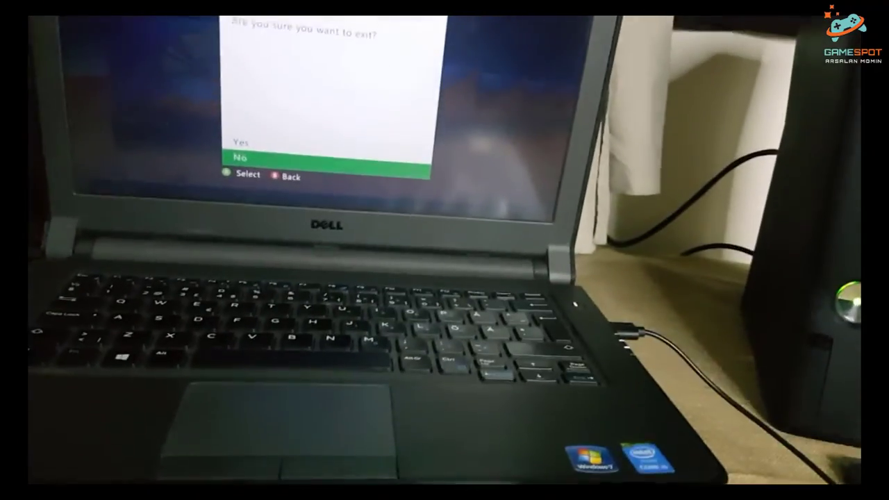
key(Up)
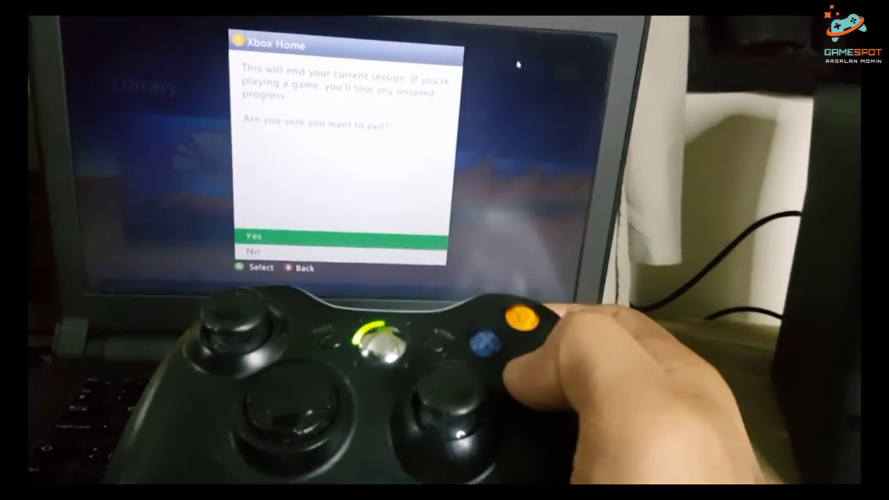
key(Return)
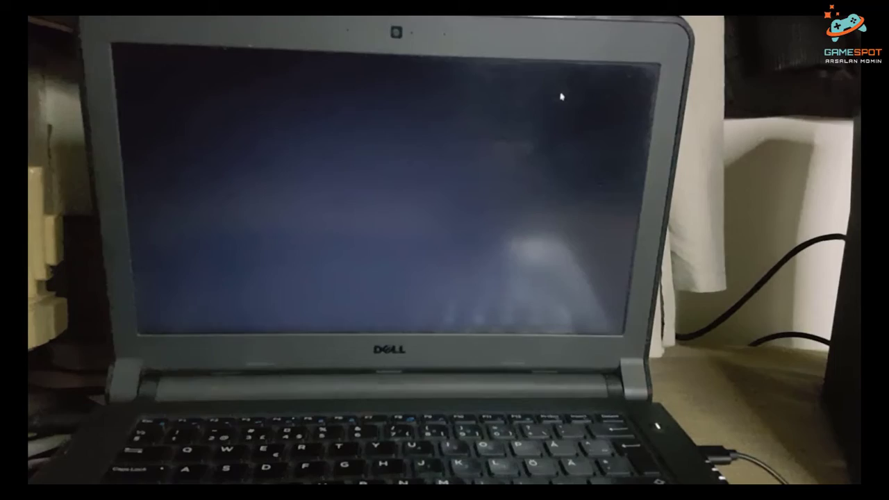